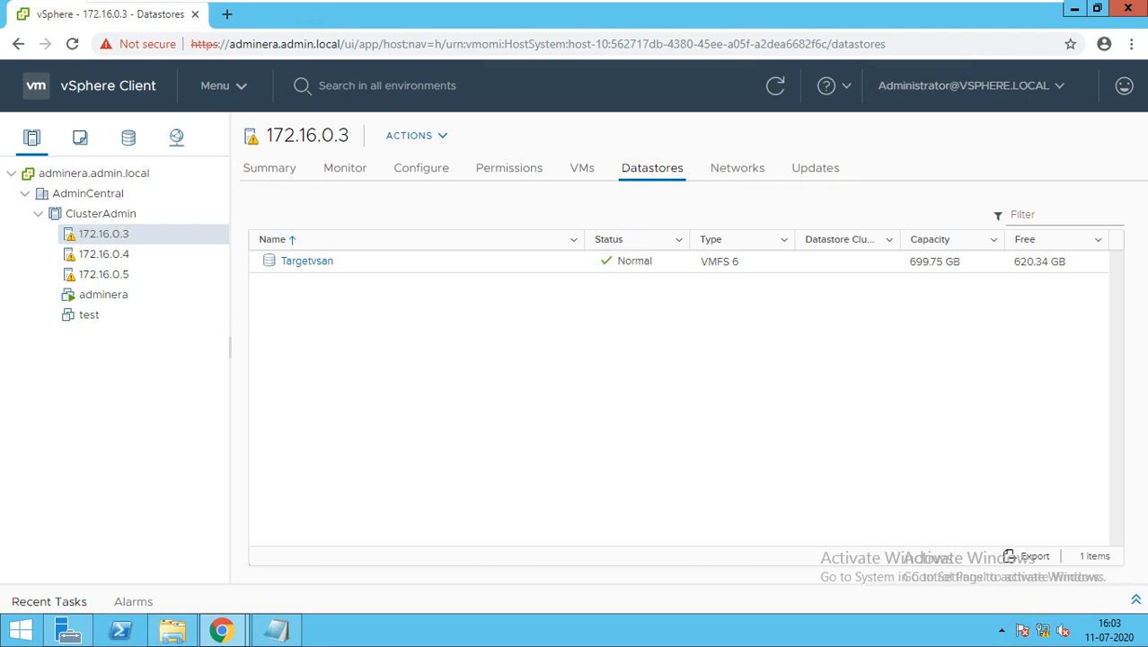
Step: Open the vSphere HA settings of the ClusterAdmin cluster and add a blank advanced option
{"action": "left_click", "coordinate": [100, 214]}
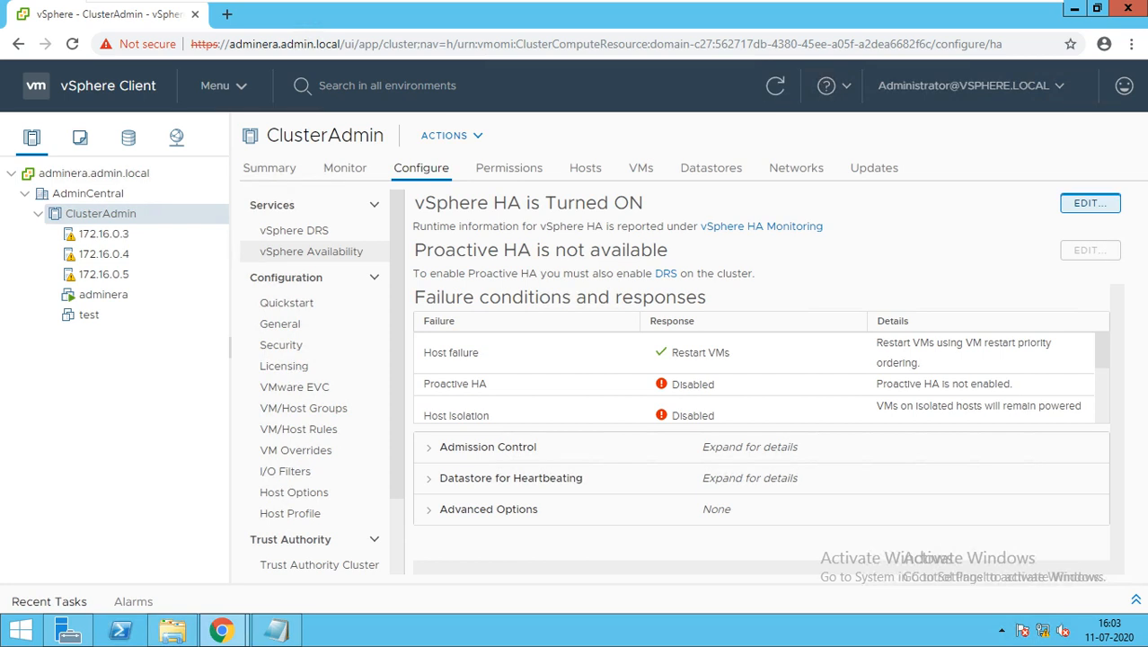
{"action": "left_click", "coordinate": [1090, 204]}
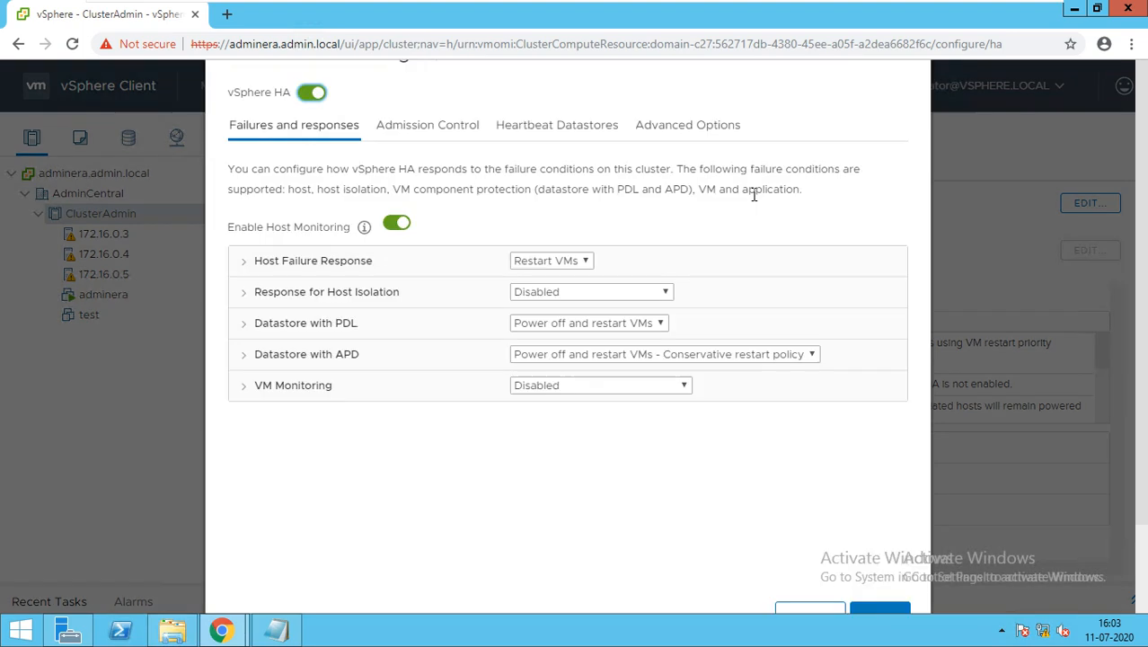
{"action": "left_click", "coordinate": [687, 125]}
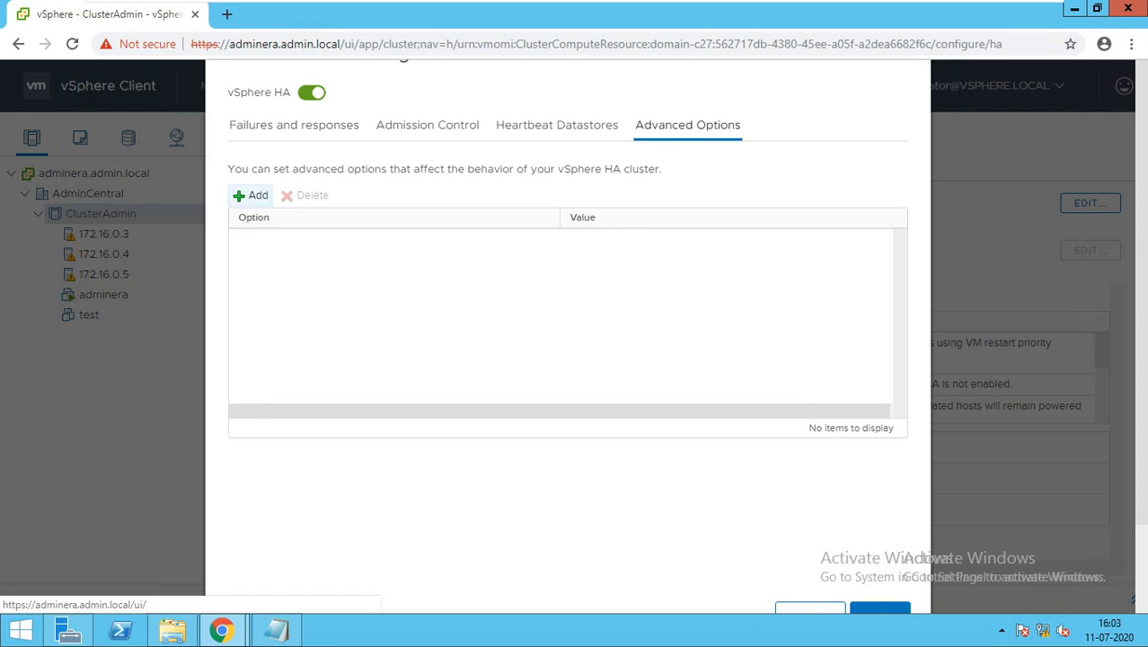
{"action": "left_click", "coordinate": [251, 195]}
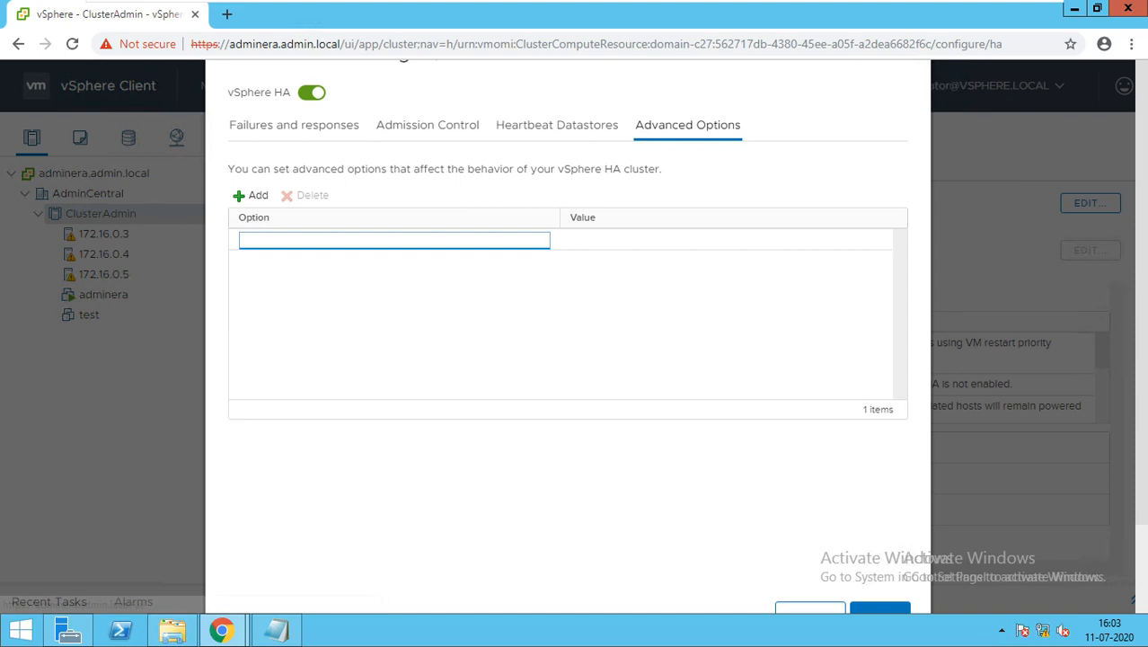
Step: Copy das.ignoreInsufficientHbDatastore from the Notepad note into the new advanced option's name
{"action": "left_click", "coordinate": [276, 629]}
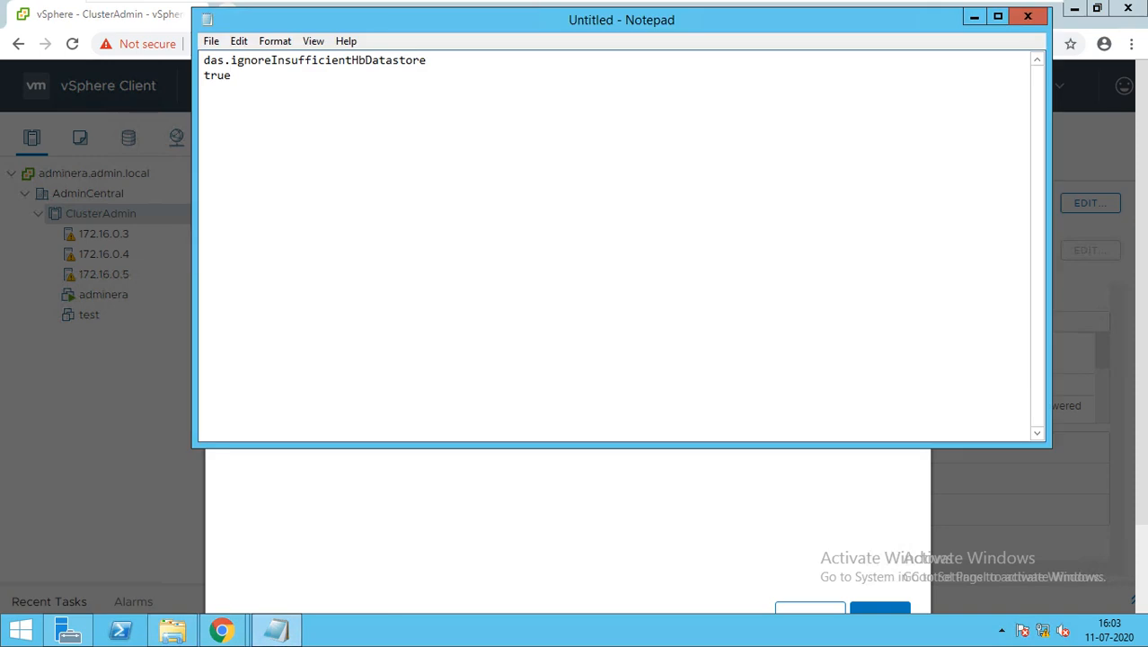
{"action": "key", "text": "shift+Left"}
{"action": "key", "text": "shift+Left"}
{"action": "key", "text": "shift+Left"}
{"action": "key", "text": "shift+Left"}
{"action": "key", "text": "shift+Left"}
{"action": "key", "text": "shift+Left"}
{"action": "key", "text": "shift+Left"}
{"action": "key", "text": "shift+Left"}
{"action": "key", "text": "shift+Left"}
{"action": "key", "text": "shift+Left"}
{"action": "key", "text": "shift+Left"}
{"action": "key", "text": "shift+Left"}
{"action": "key", "text": "shift+Left"}
{"action": "key", "text": "shift+Left"}
{"action": "key", "text": "shift+Left"}
{"action": "key", "text": "shift+Left"}
{"action": "key", "text": "shift+Left"}
{"action": "key", "text": "shift+Left"}
{"action": "key", "text": "shift+Left"}
{"action": "key", "text": "shift+Left"}
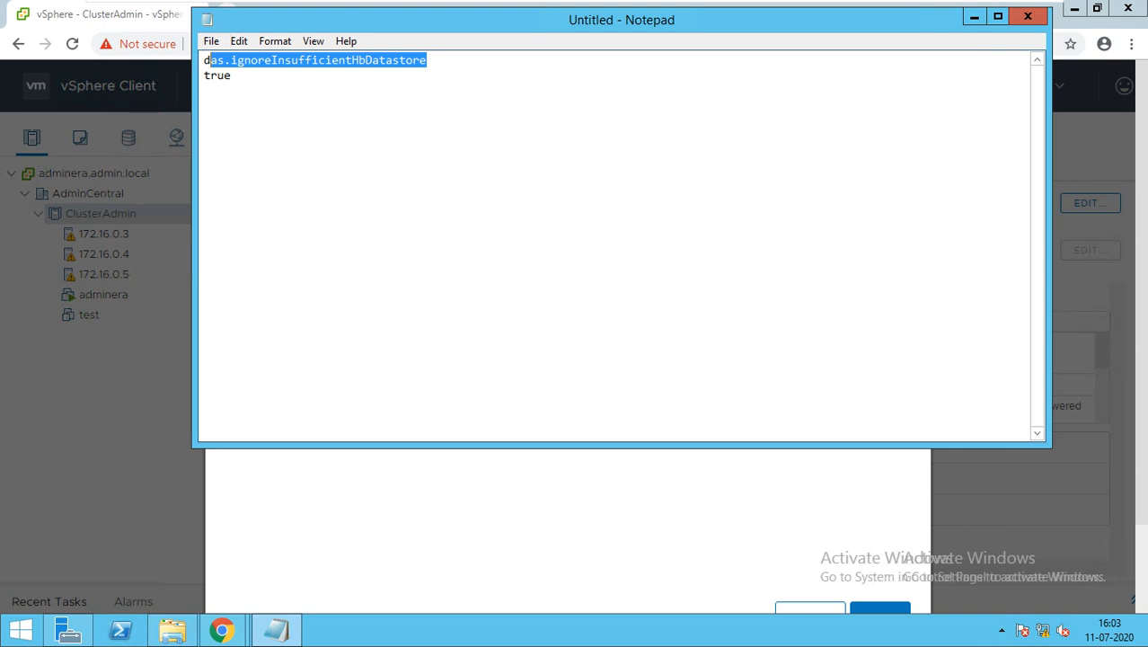
{"action": "left_click", "coordinate": [210, 60]}
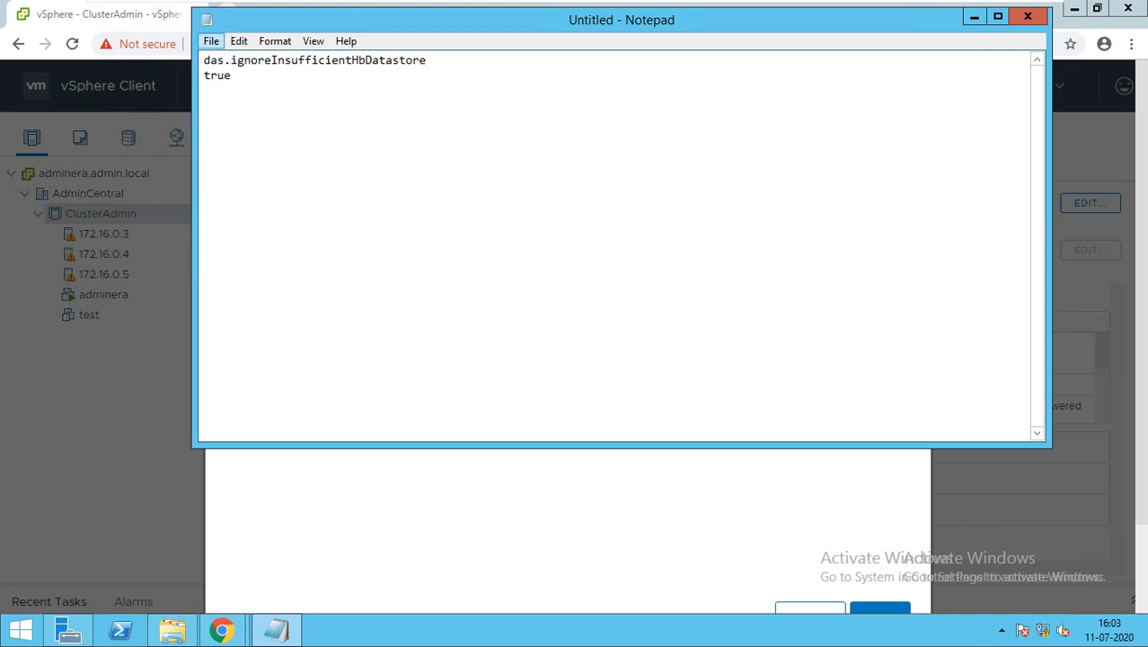
{"action": "left_click_drag", "start_coordinate": [204, 61], "coordinate": [426, 61]}
{"action": "key", "text": "ctrl+c"}
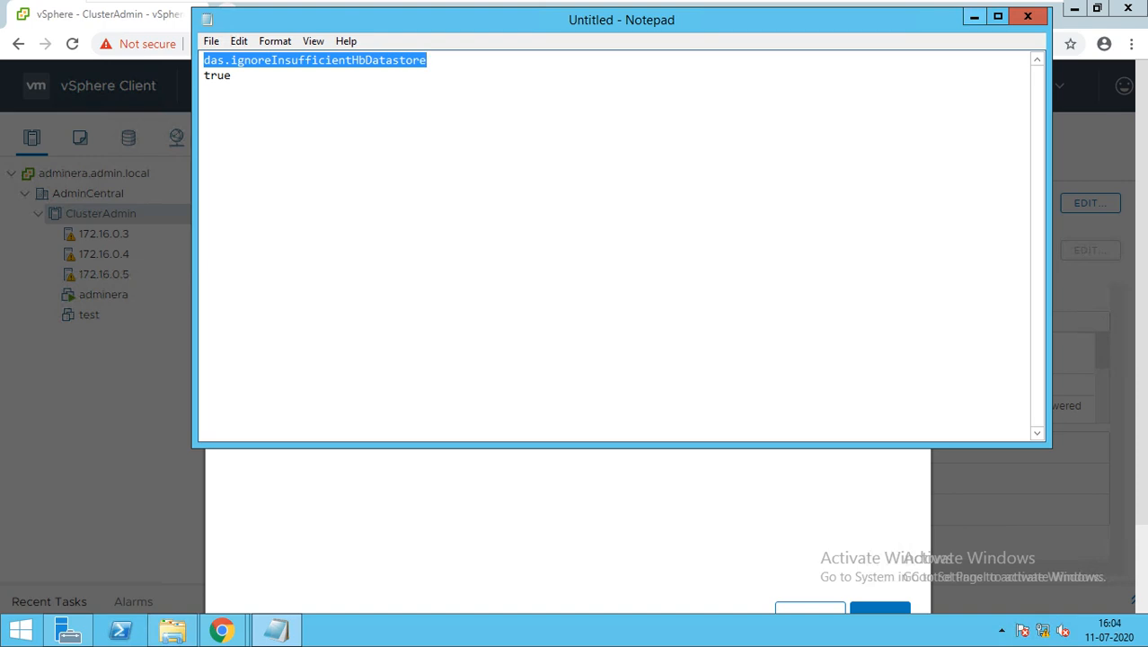
{"action": "left_click", "coordinate": [974, 16]}
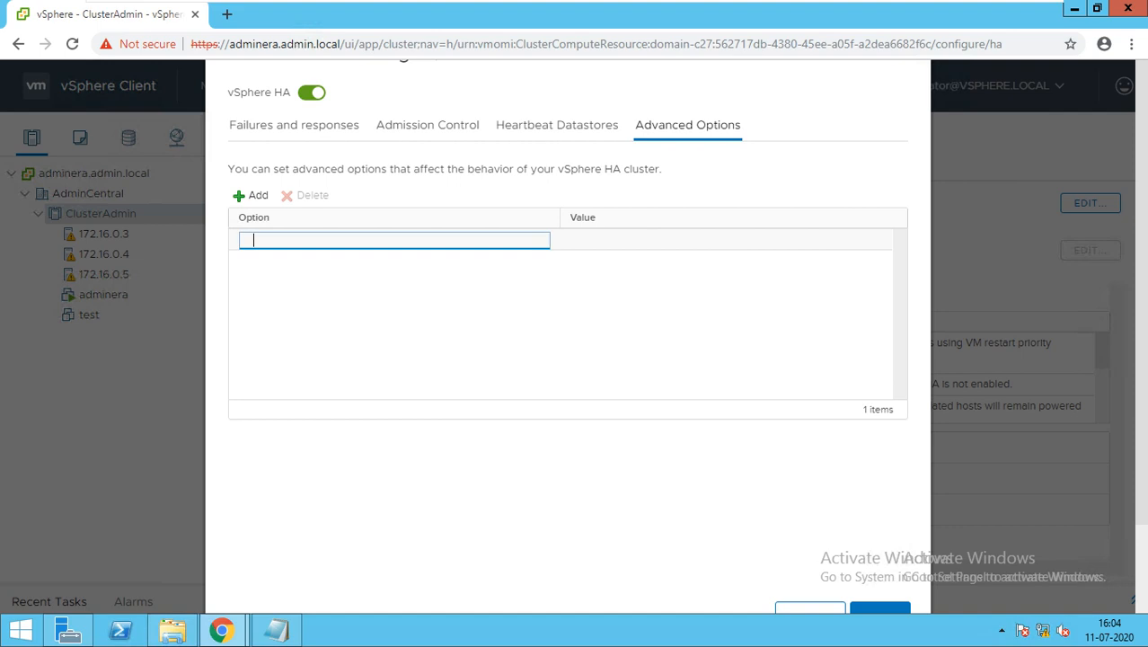
{"action": "type", "text": "das.IgnoreInsufficientHbDatastore"}
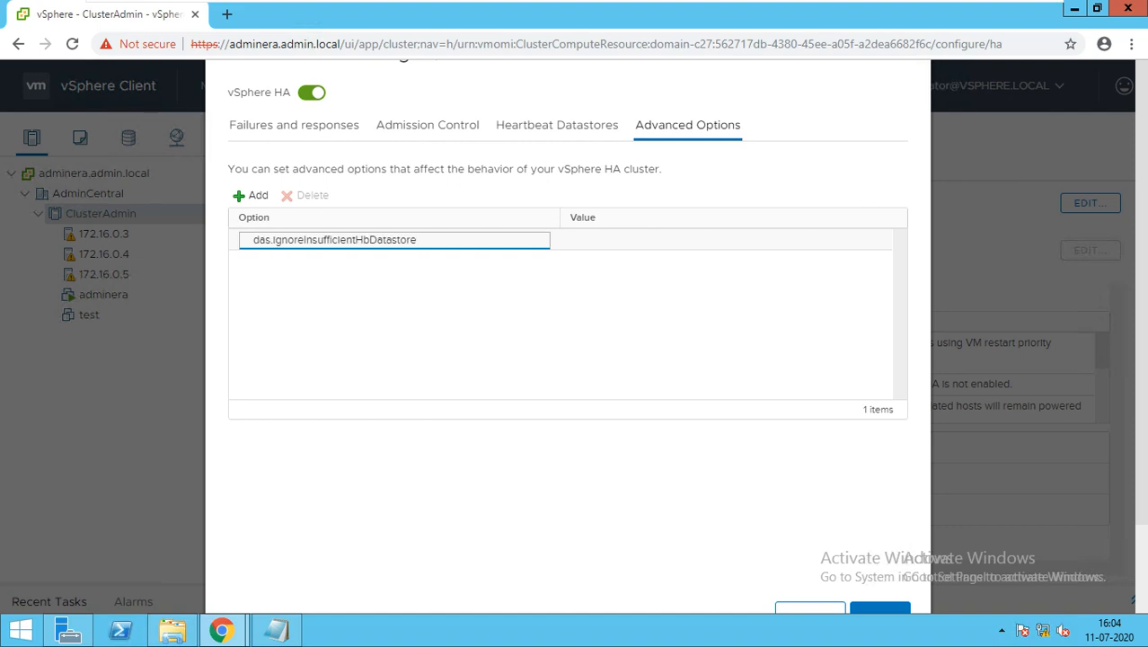
Step: Shorten the option name to das.ignoreInsufficientHbDatastor, set its value to true and save the HA settings
{"action": "left_click", "coordinate": [253, 240]}
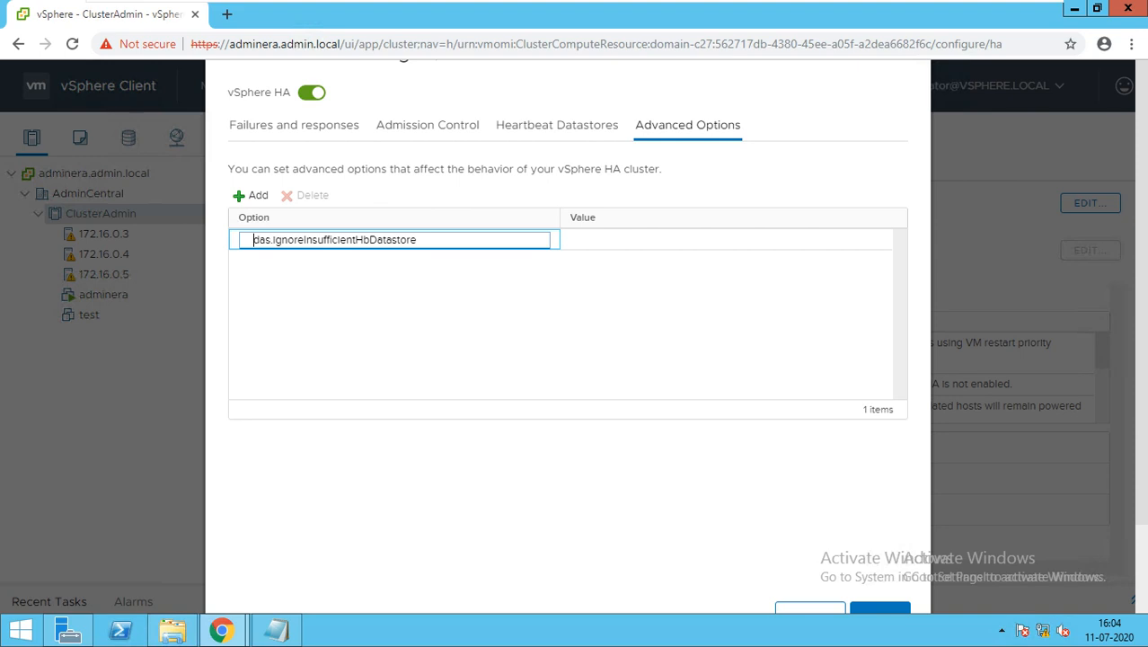
{"action": "key", "text": "End"}
{"action": "key", "text": "BackSpace"}
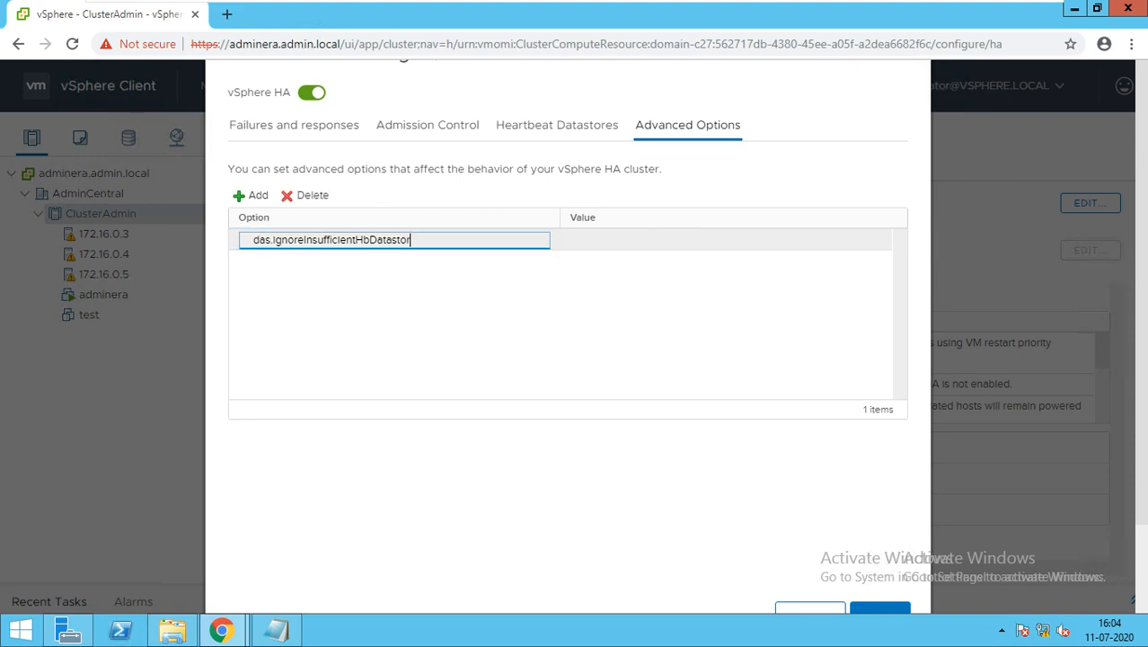
{"action": "left_click", "coordinate": [586, 240]}
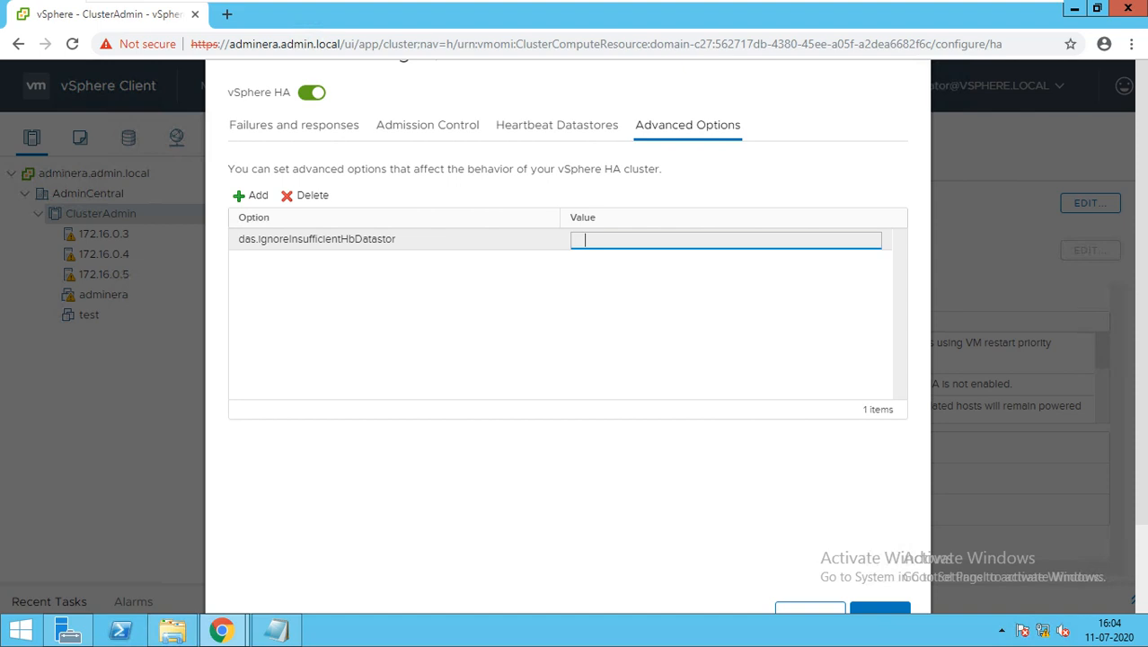
{"action": "type", "text": "true"}
{"action": "left_click", "coordinate": [880, 608]}
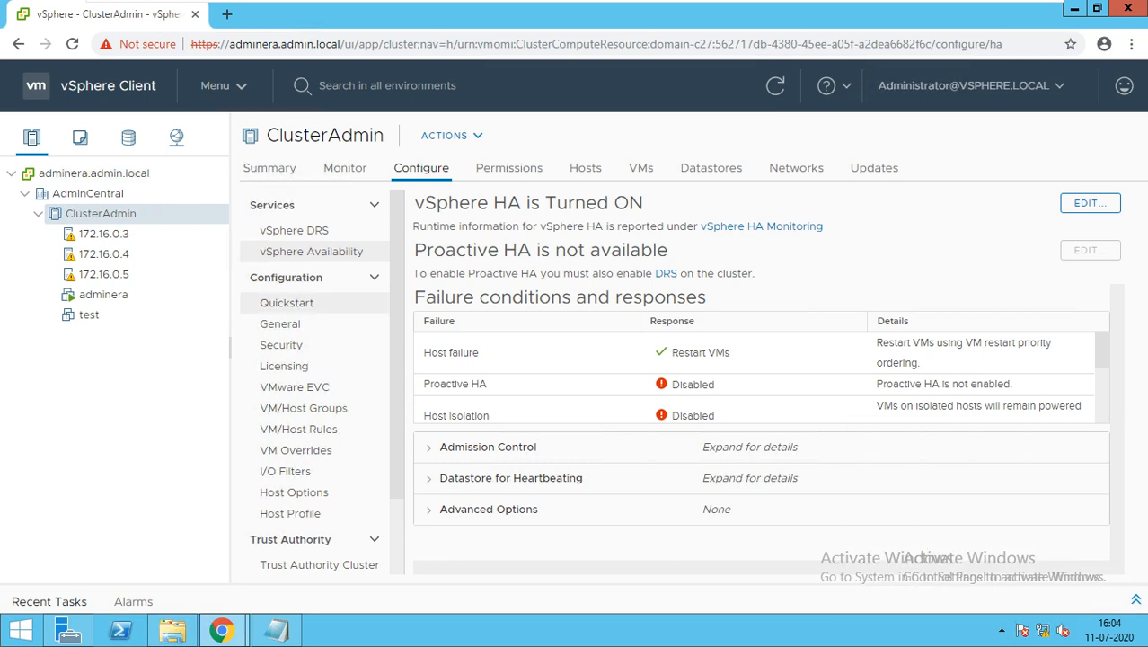
Step: Reconfigure host 172.16.0.3 for vSphere HA and open its summary
{"action": "left_click", "coordinate": [103, 233]}
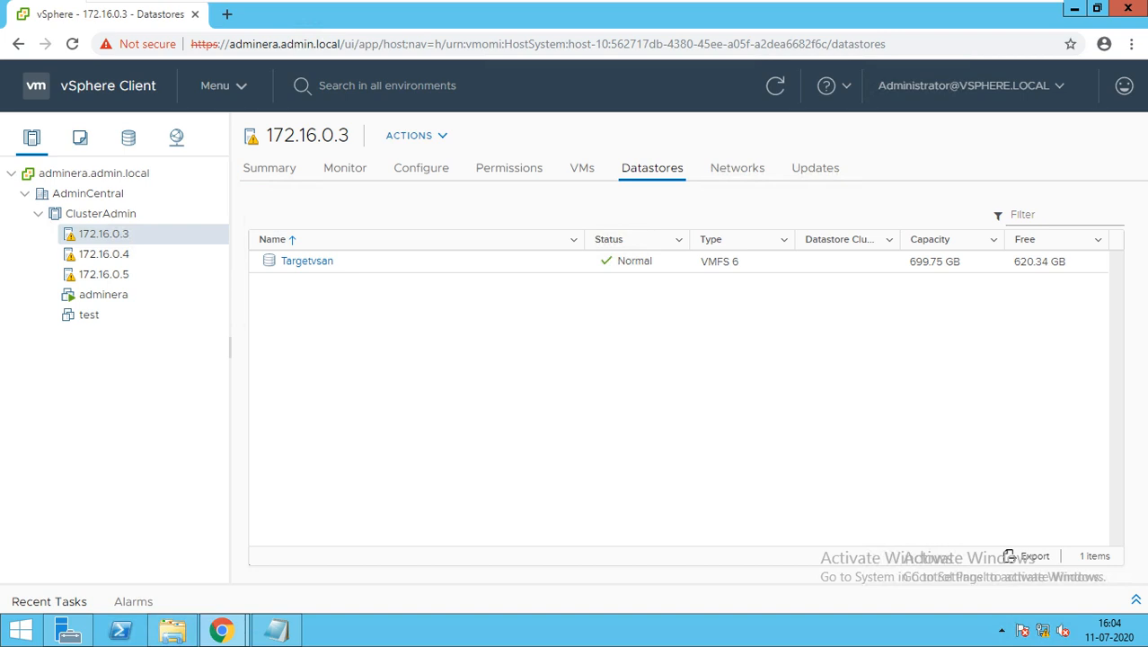
{"action": "right_click", "coordinate": [103, 233]}
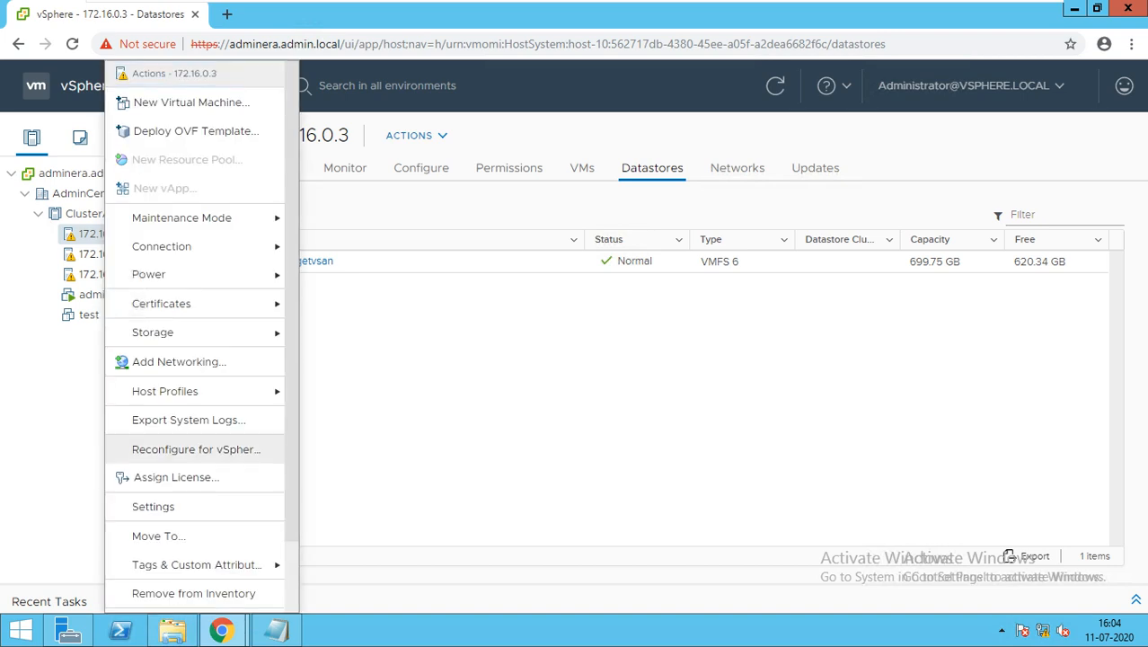
{"action": "left_click", "coordinate": [190, 449]}
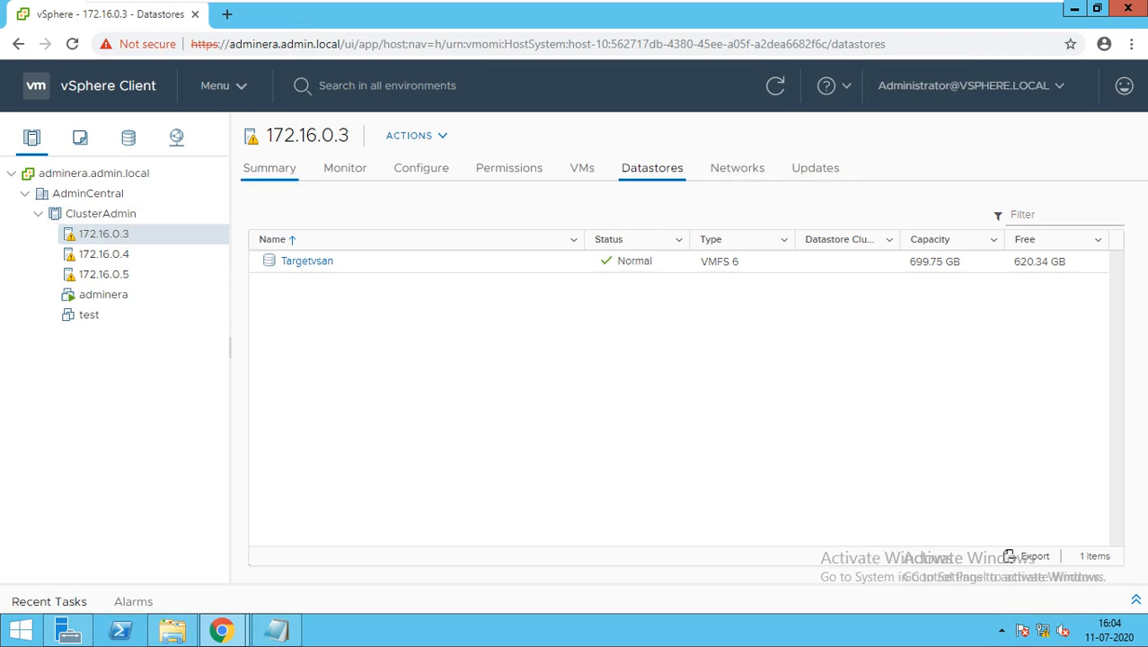
{"action": "left_click", "coordinate": [269, 168]}
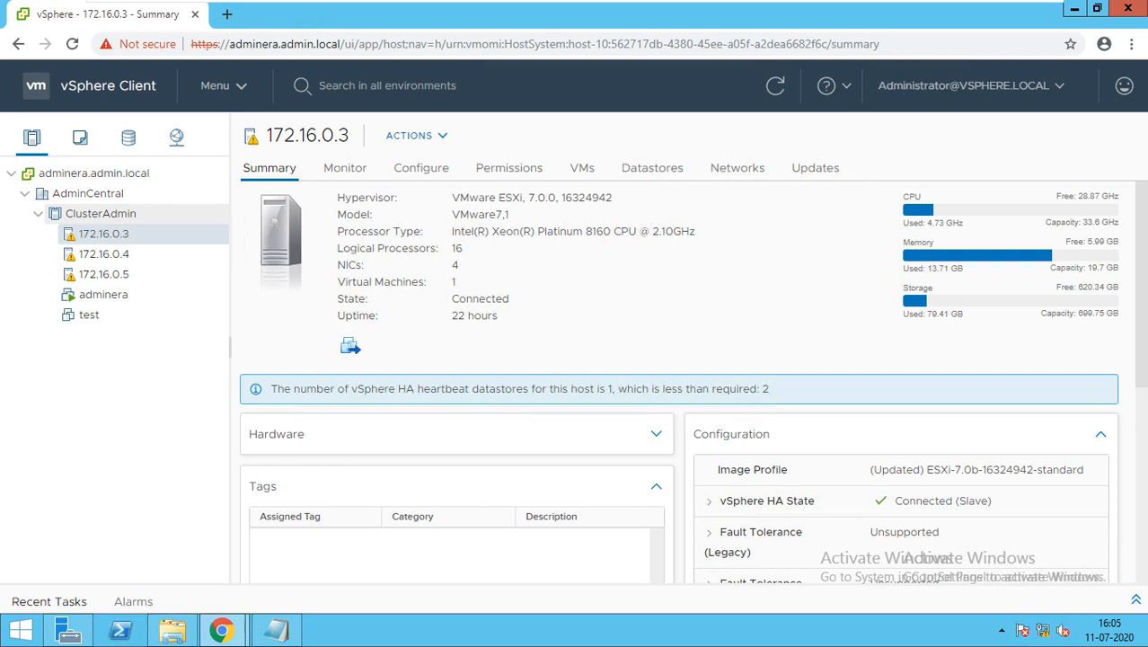
Step: Reopen ClusterAdmin's vSphere HA settings and add a blank row to the advanced options
{"action": "left_click", "coordinate": [100, 213]}
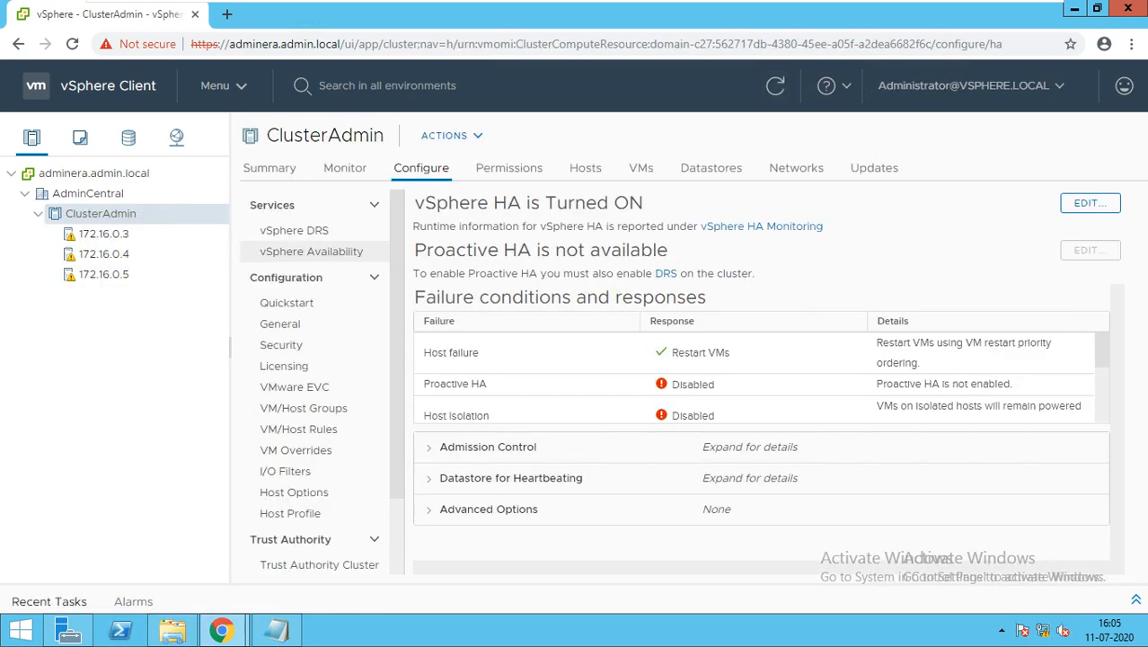
{"action": "left_click", "coordinate": [1091, 204]}
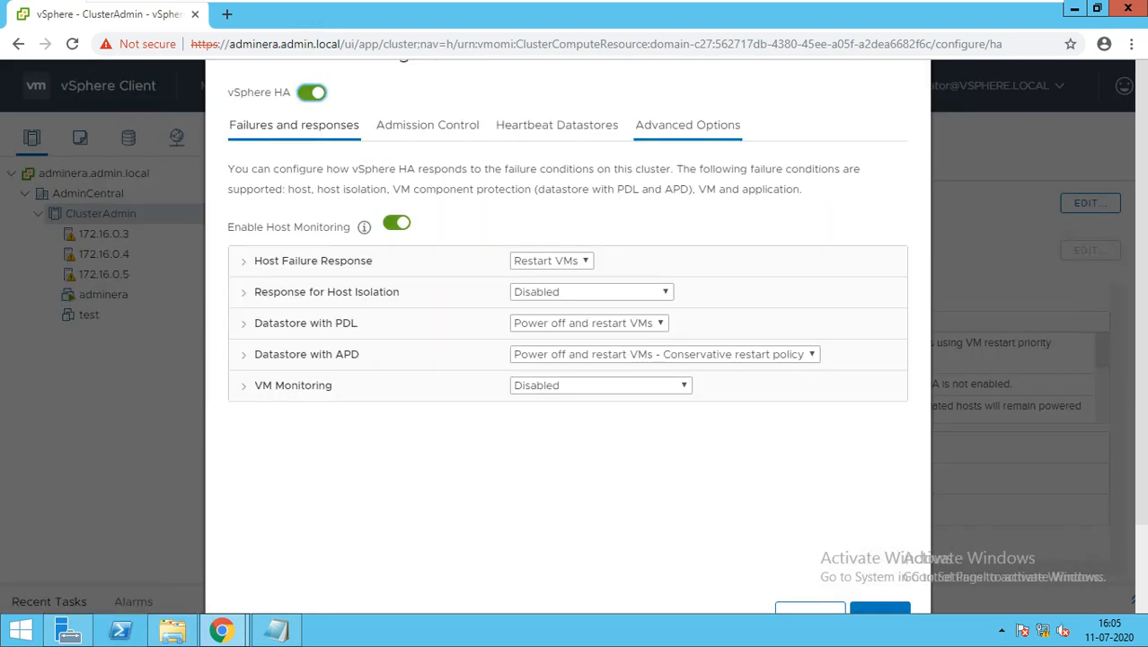
{"action": "left_click", "coordinate": [687, 125]}
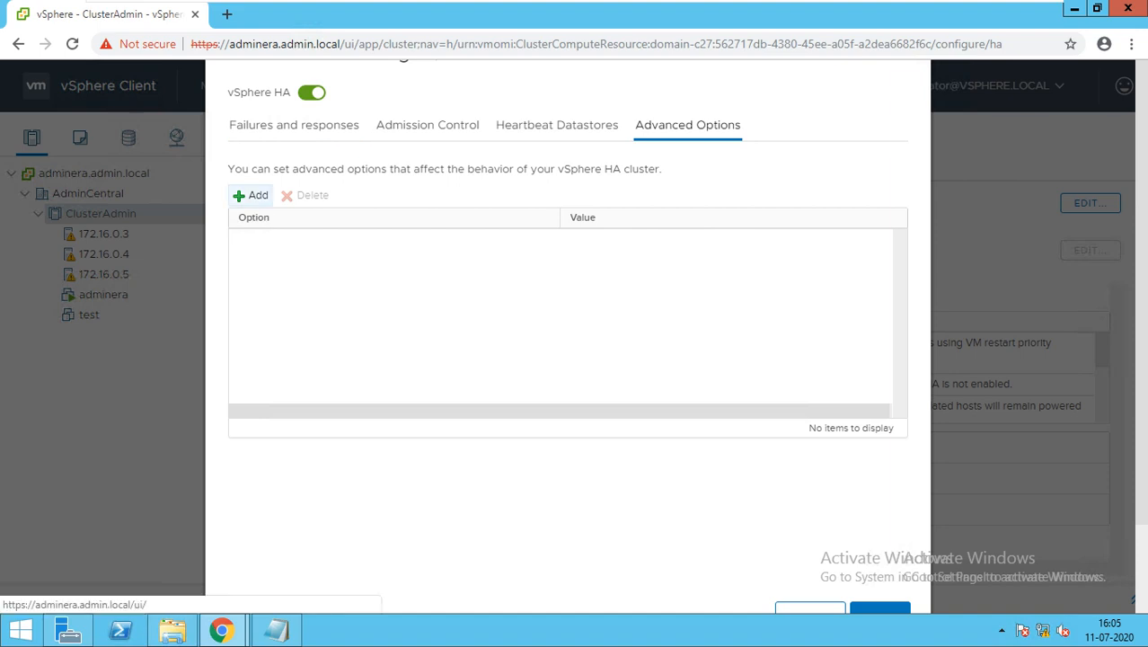
{"action": "left_click", "coordinate": [253, 195]}
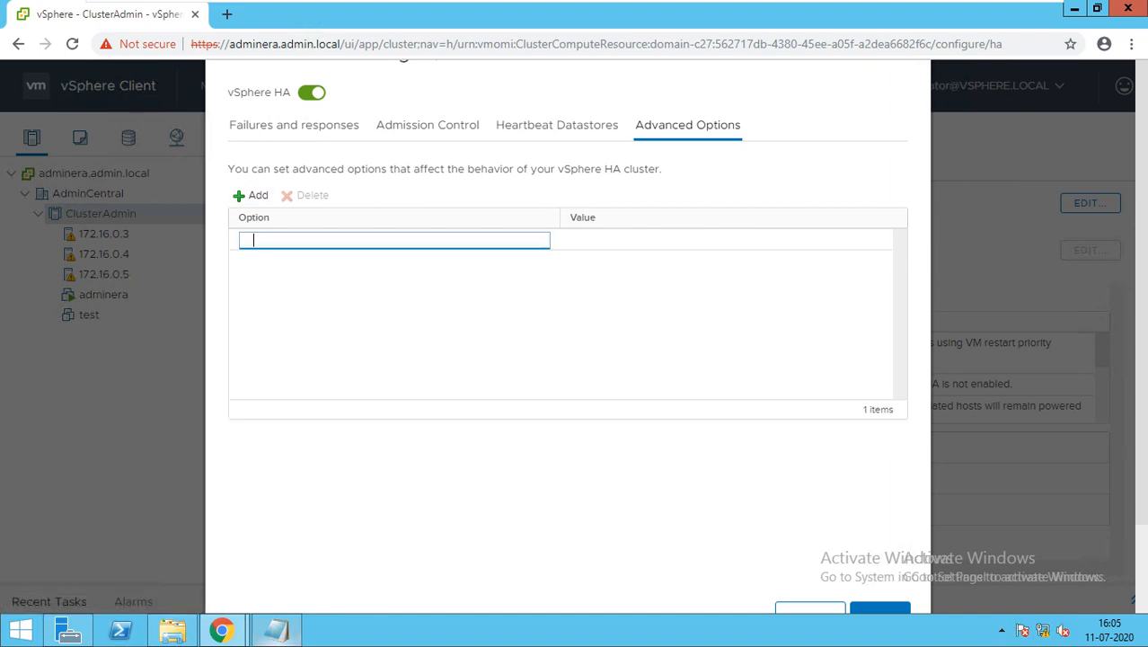
{"action": "right_click", "coordinate": [277, 630]}
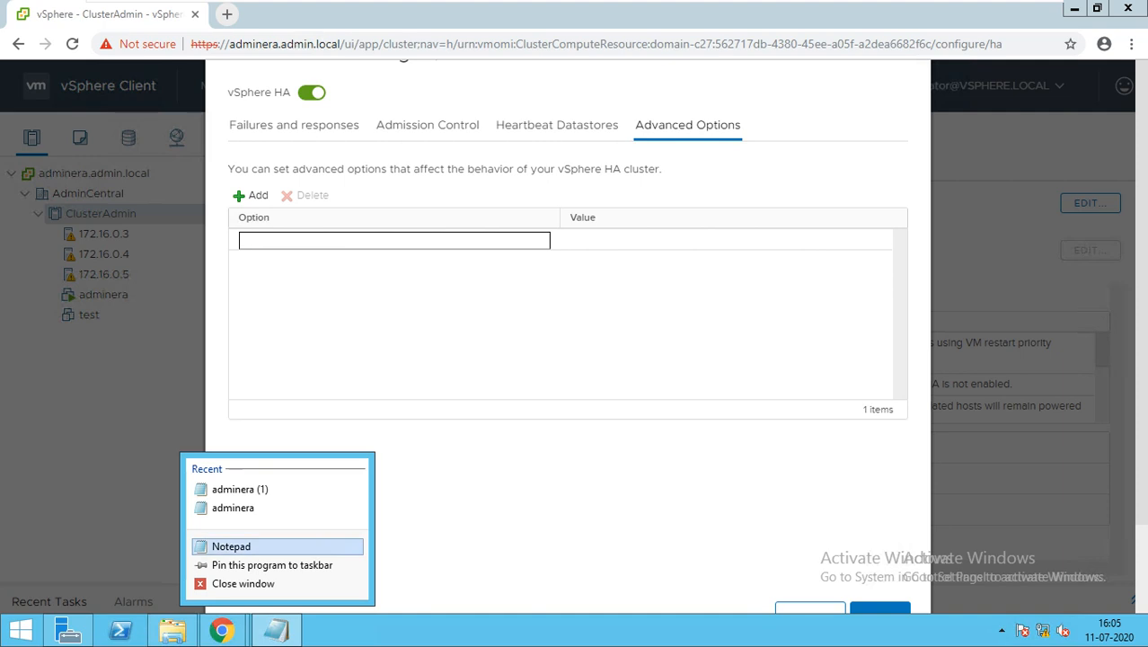
{"action": "left_click", "coordinate": [253, 240]}
{"action": "left_click", "coordinate": [395, 310]}
{"action": "double_click", "coordinate": [395, 310]}
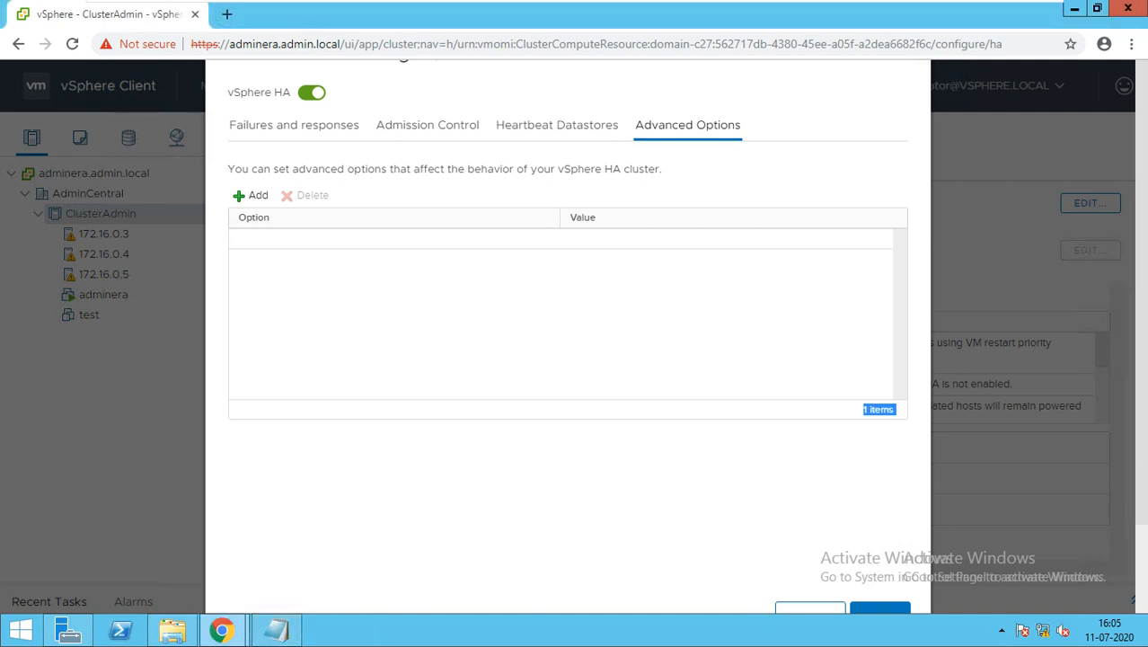
Step: Copy das.ignoreInsufficientHbDatastore from Notepad and enter it as the blank row's option name
{"action": "left_click", "coordinate": [277, 630]}
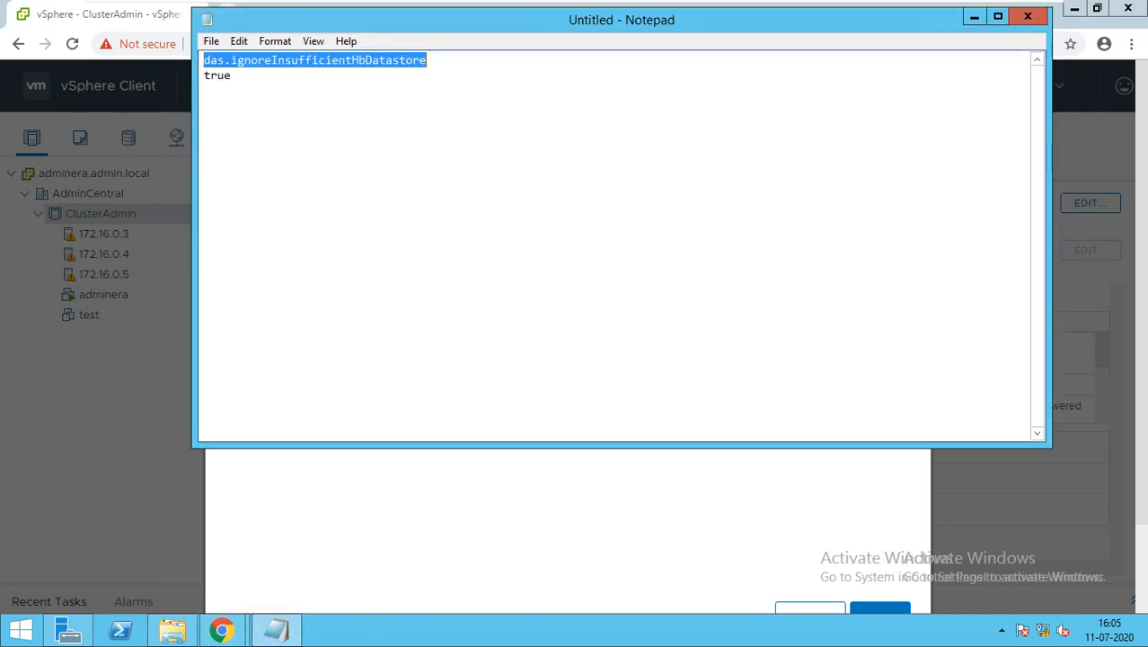
{"action": "left_click", "coordinate": [232, 76]}
{"action": "left_click_drag", "start_coordinate": [427, 60], "coordinate": [204, 60]}
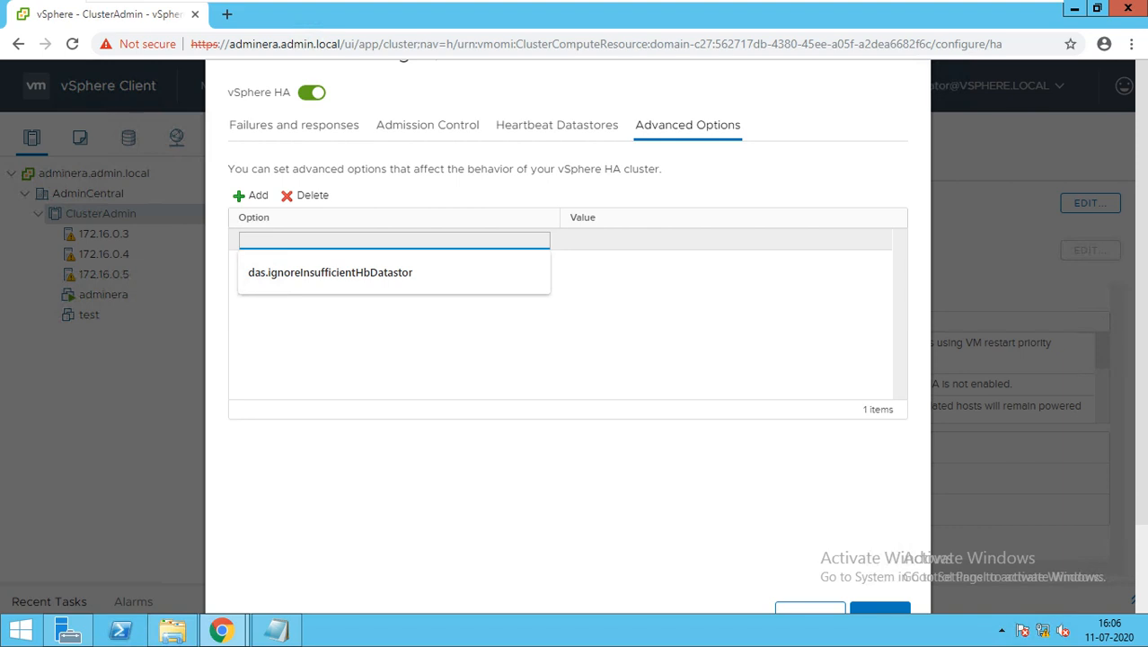
{"action": "key", "text": "ctrl+v"}
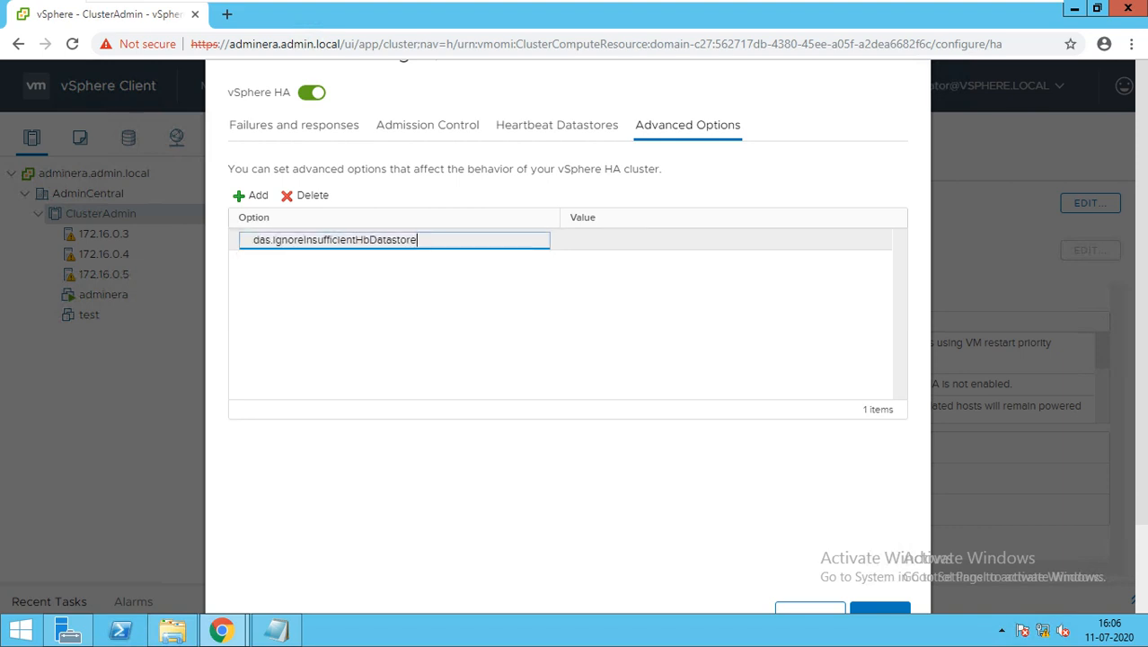
{"action": "key", "text": "Return"}
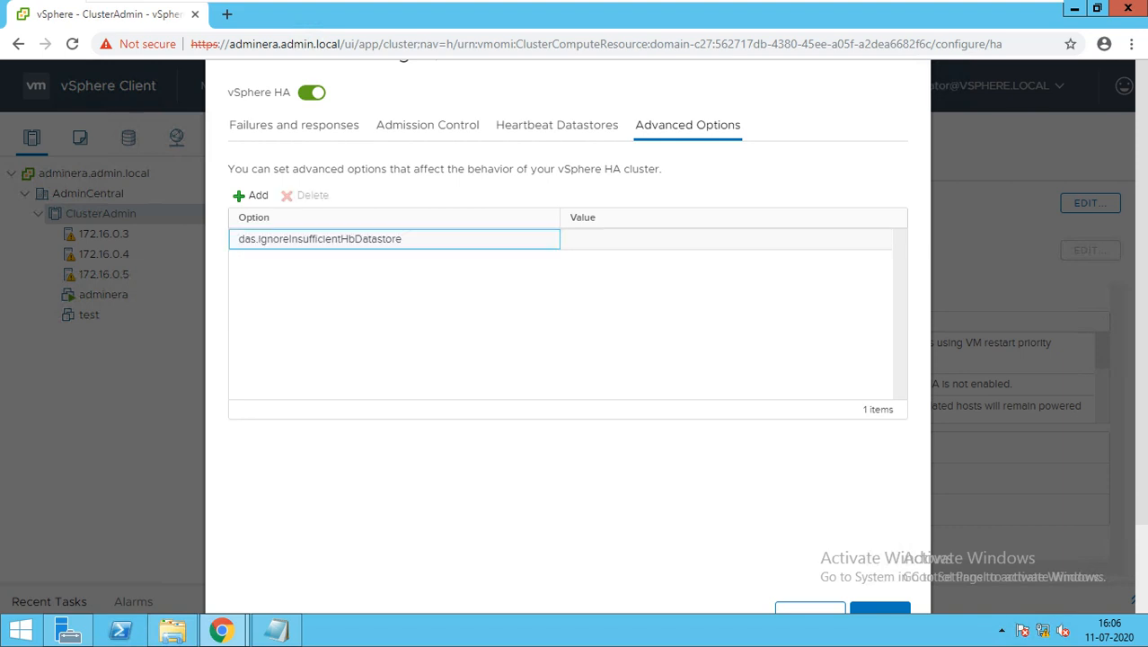
Step: Set the value of das.ignoreInsufficientHbDatastore to true and save the cluster's HA settings
{"action": "key", "text": "Tab"}
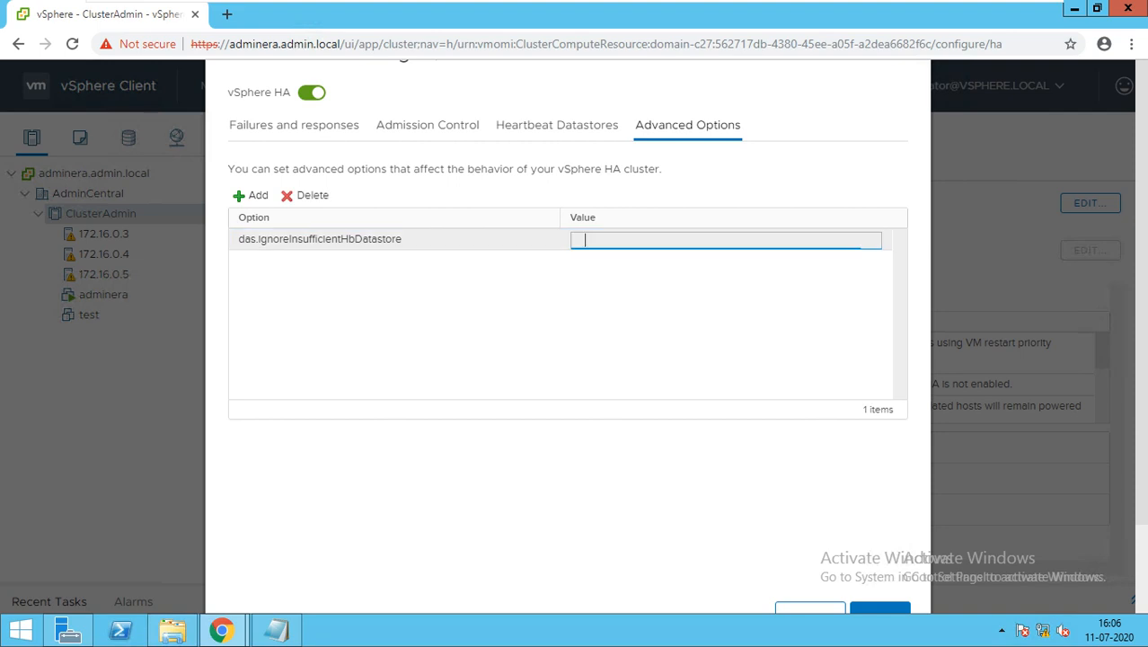
{"action": "type", "text": "true"}
{"action": "key", "text": "Return"}
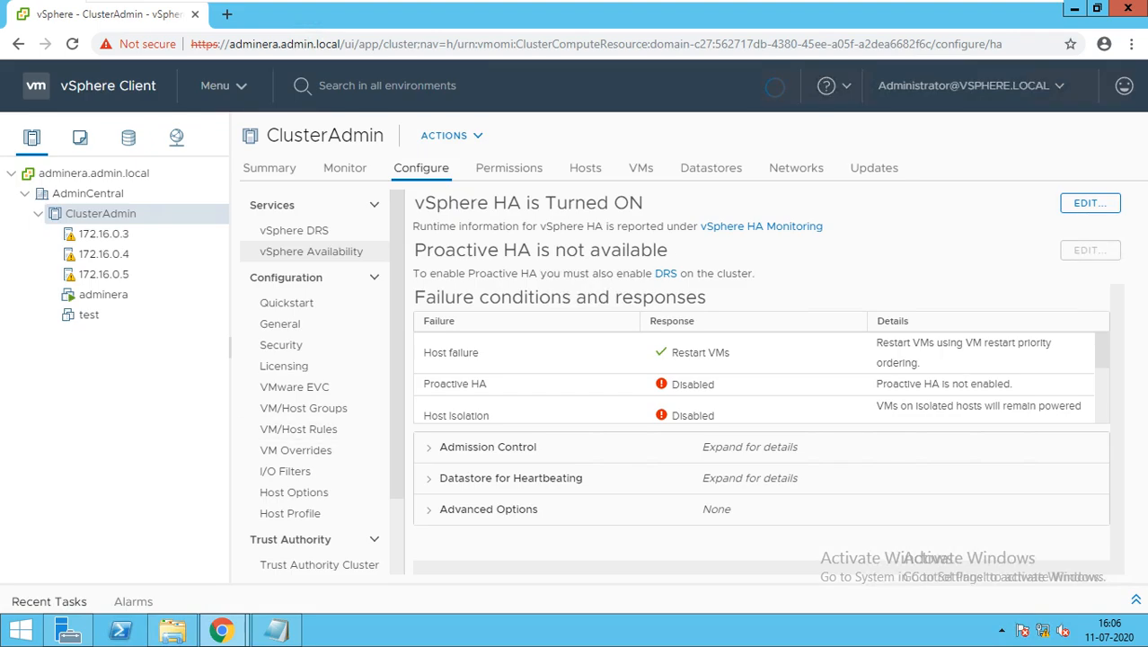
Step: Run the vSphere HA reconfiguration on host 172.16.0.3 again with the new advanced option in place
{"action": "left_click", "coordinate": [268, 168]}
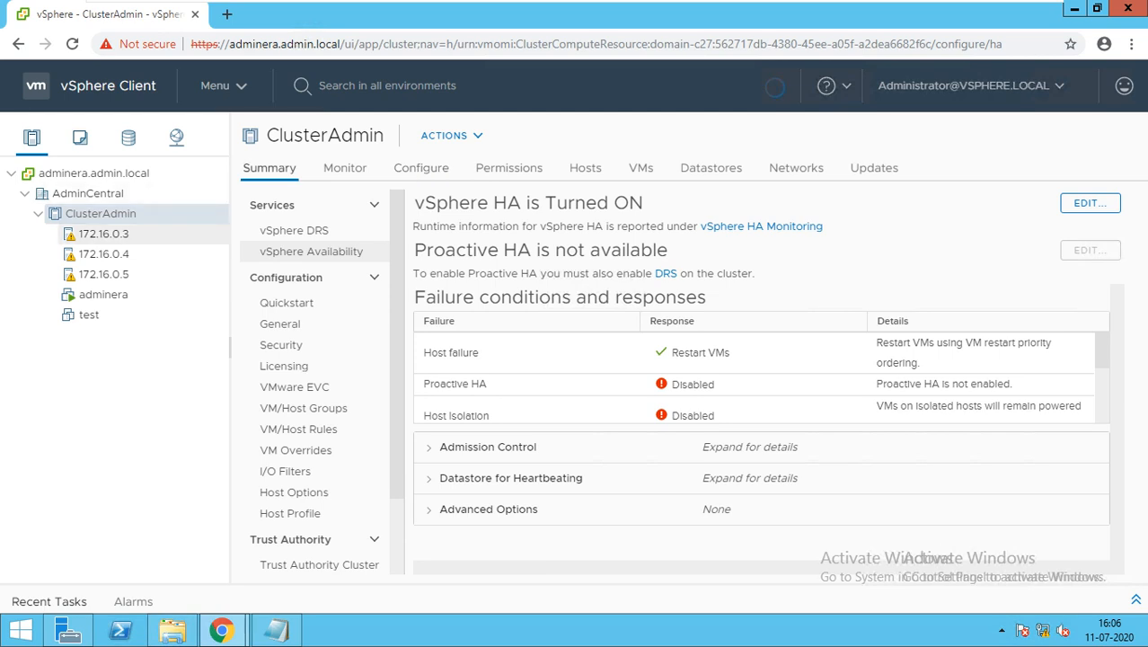
{"action": "left_click", "coordinate": [103, 233]}
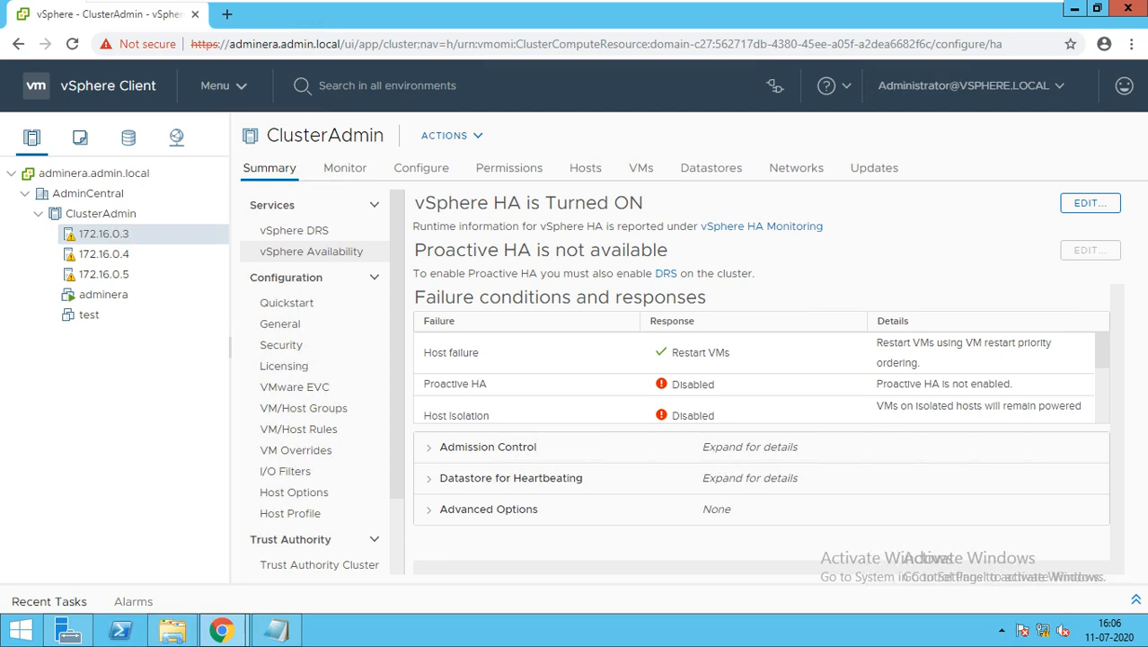
{"action": "left_click_drag", "start_coordinate": [103, 233], "coordinate": [121, 274]}
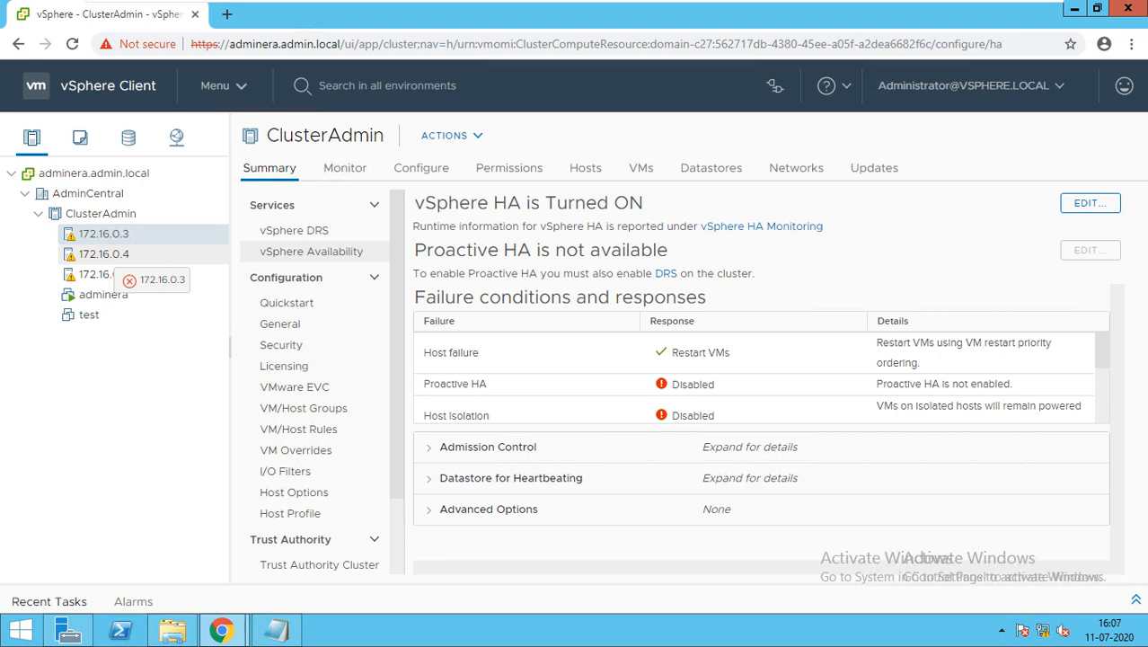
{"action": "right_click", "coordinate": [233, 192]}
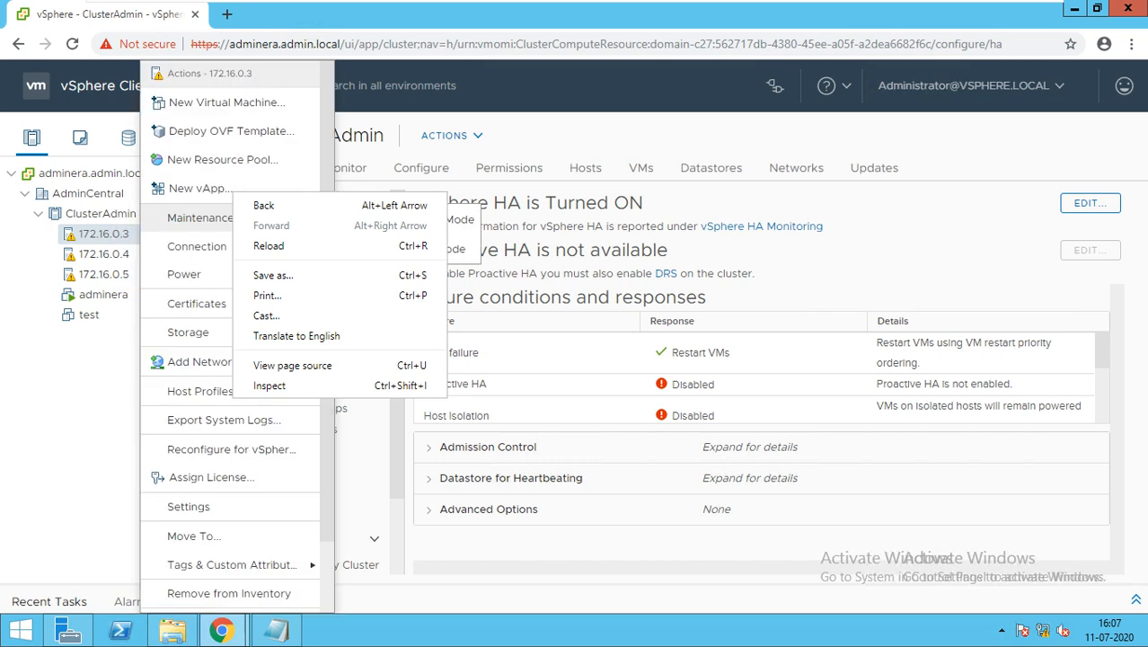
{"action": "left_click", "coordinate": [232, 450]}
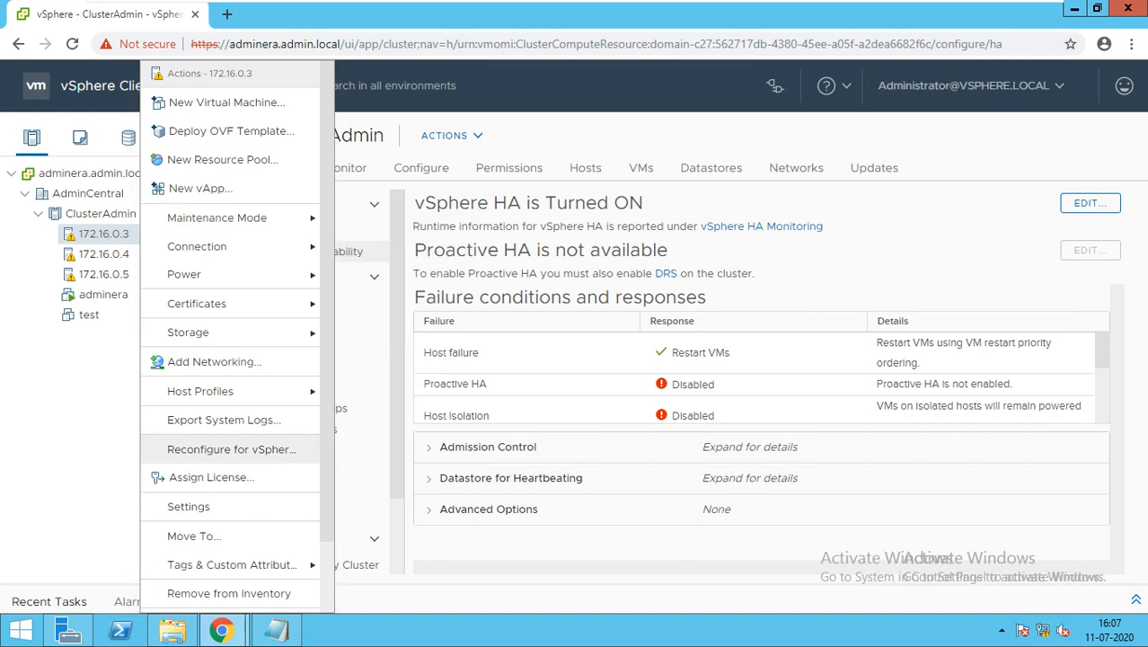
{"action": "left_click", "coordinate": [115, 233]}
{"action": "right_click", "coordinate": [115, 234]}
{"action": "right_click", "coordinate": [235, 244]}
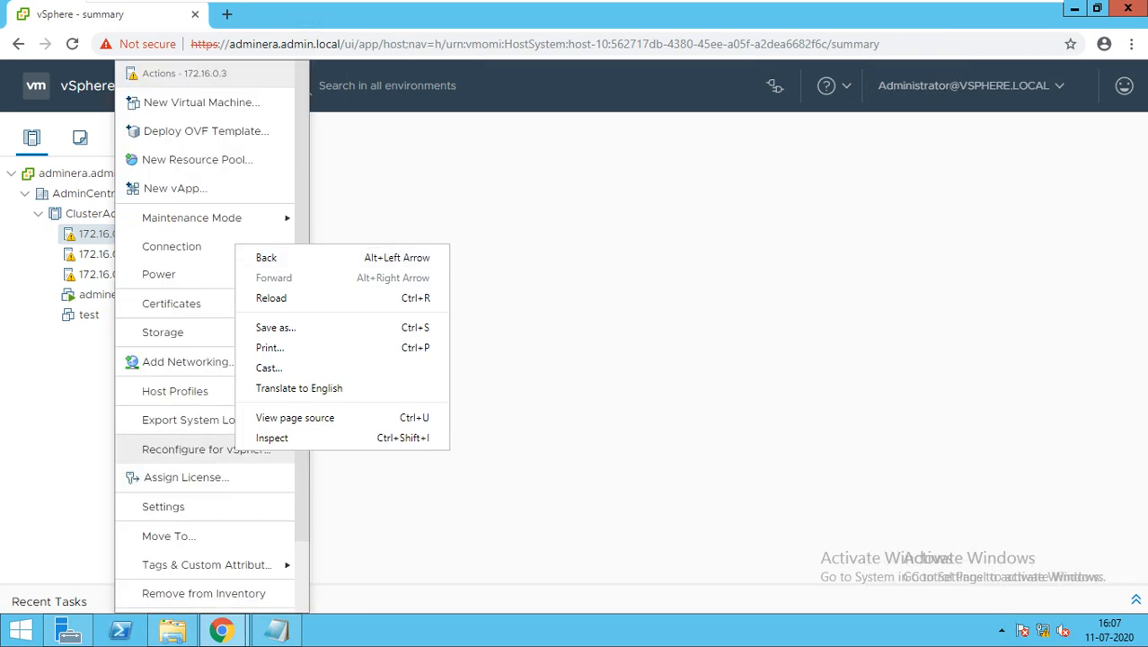
{"action": "key", "text": "Escape"}
{"action": "key", "text": "Escape"}
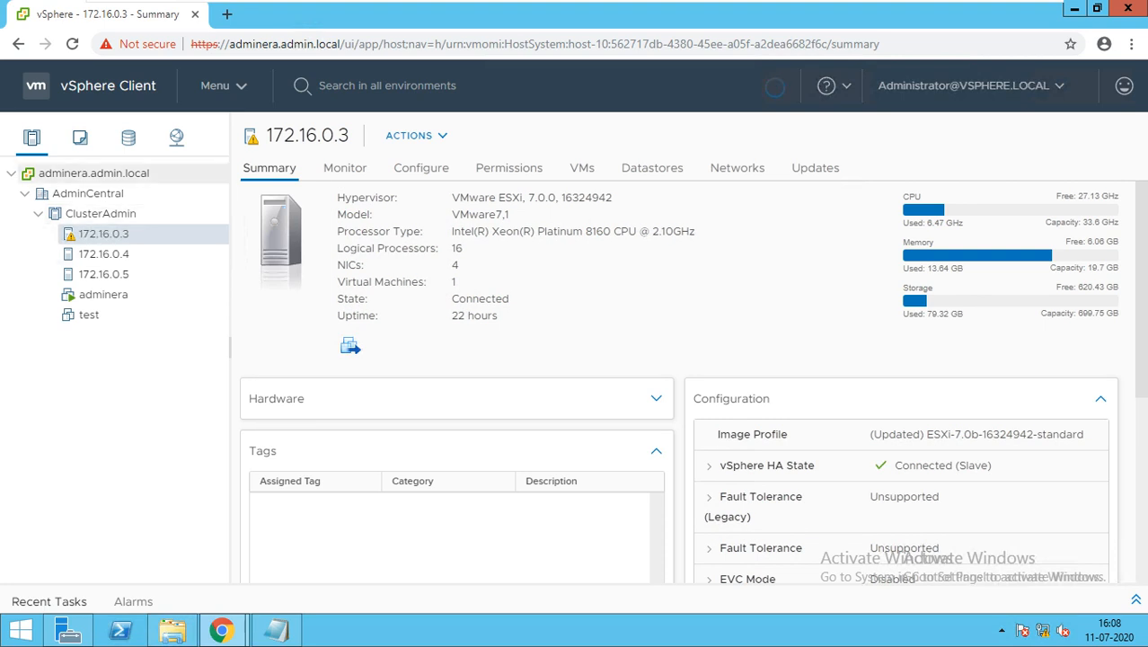
Step: Select the ClusterAdmin cluster and reload the page to refresh the host statuses
{"action": "left_click", "coordinate": [101, 214]}
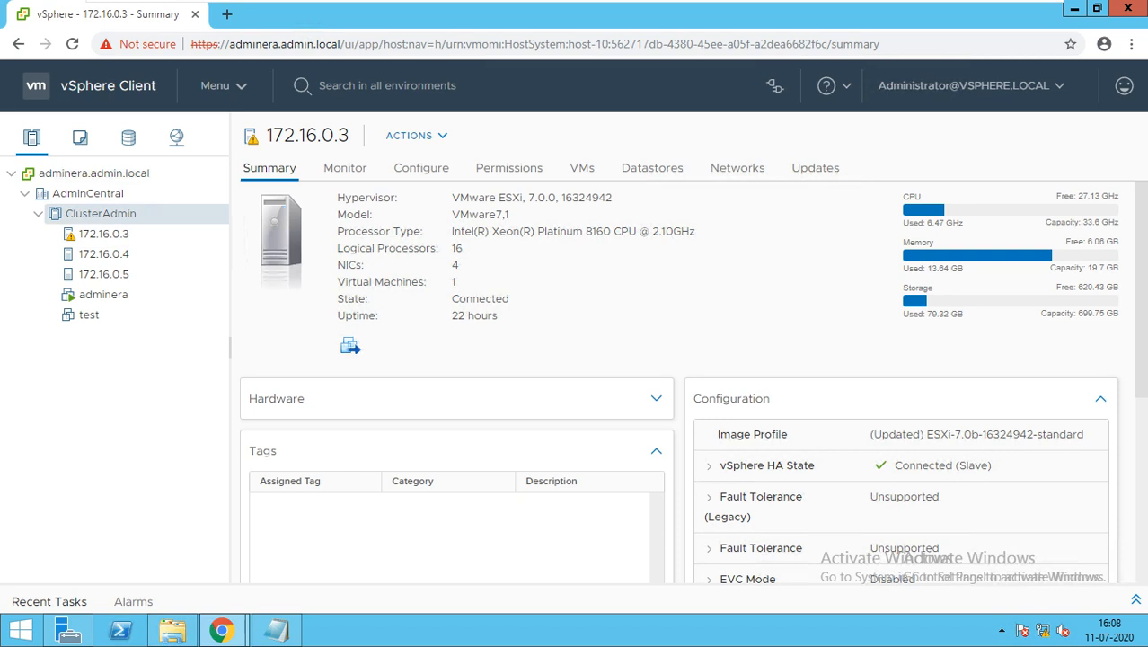
{"action": "left_click", "coordinate": [71, 43]}
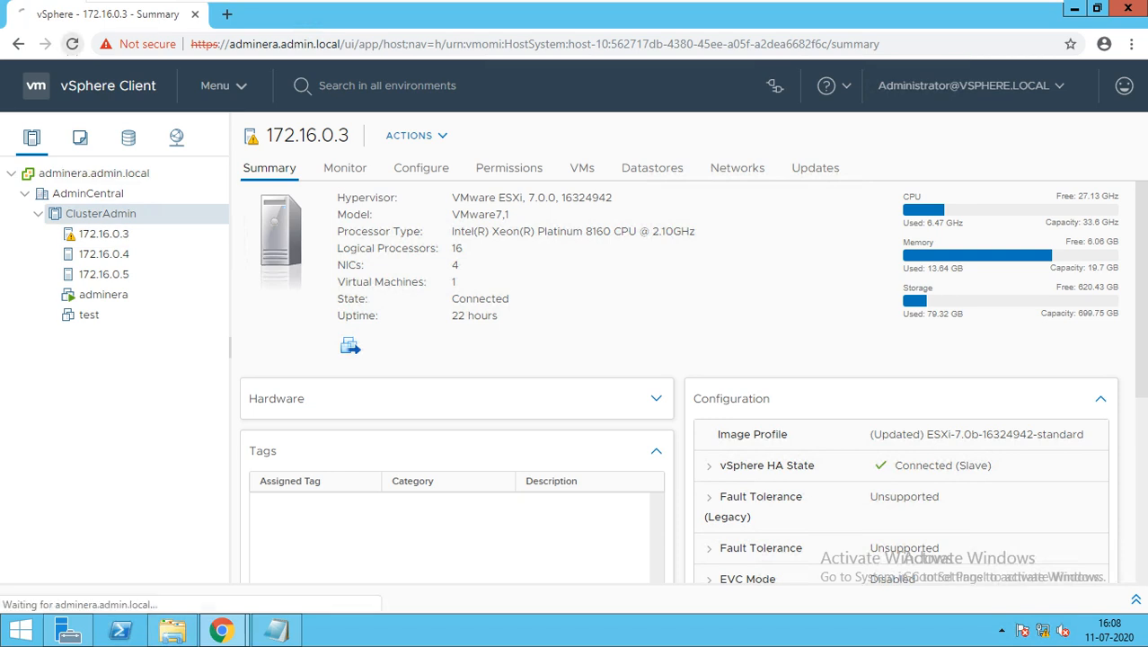